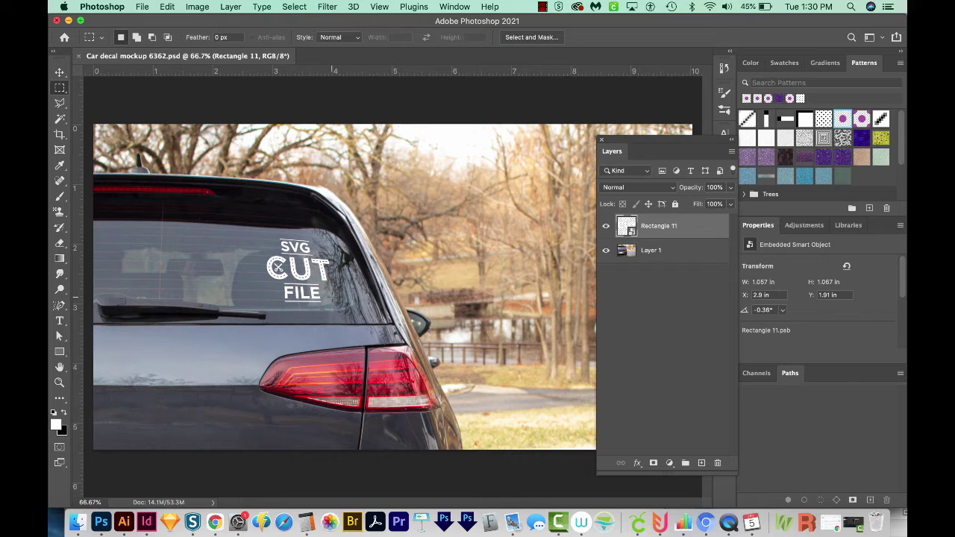
Hide the floating Layers panel with F7
key(F7)
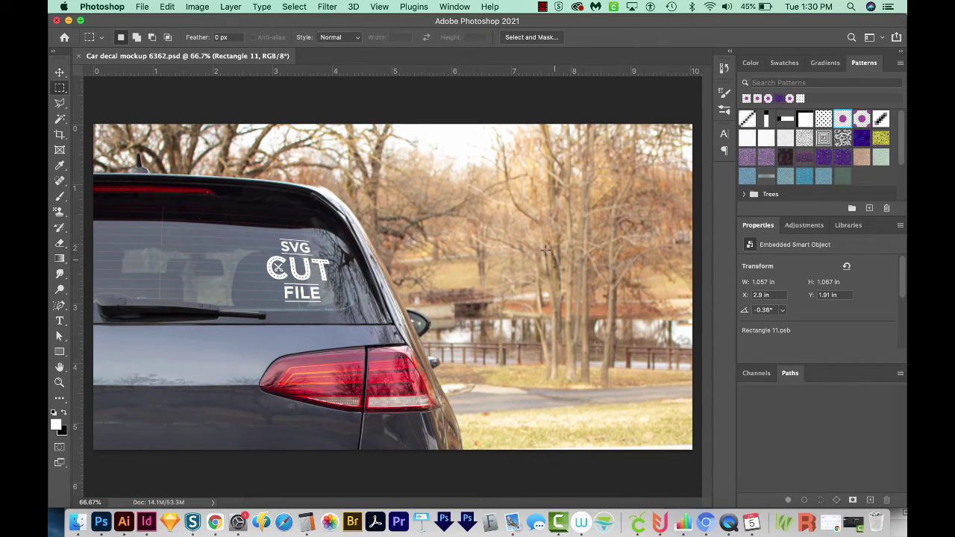
Close the mockup document, then reopen Car decal mockup 6362.psd from the car mockup folder in Finder
click(80, 59)
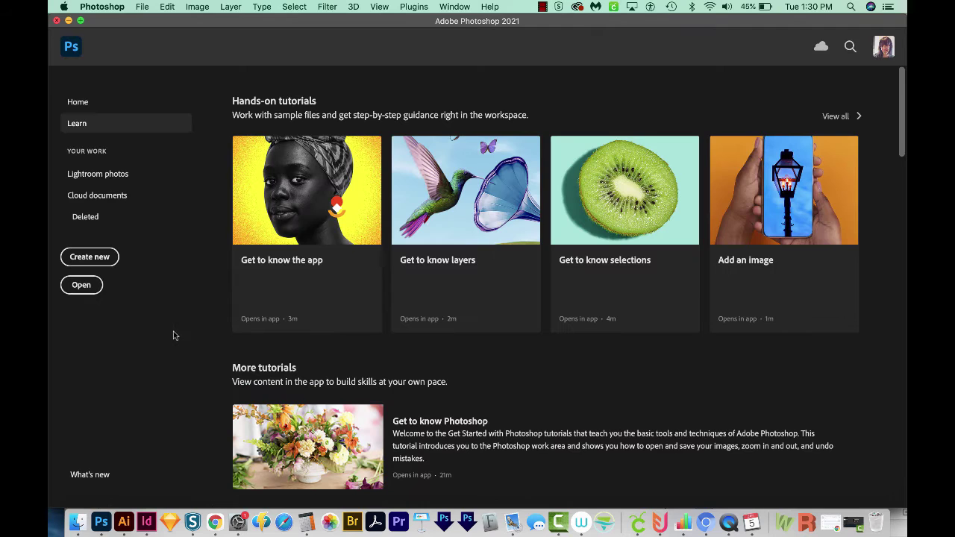
key(super+Tab)
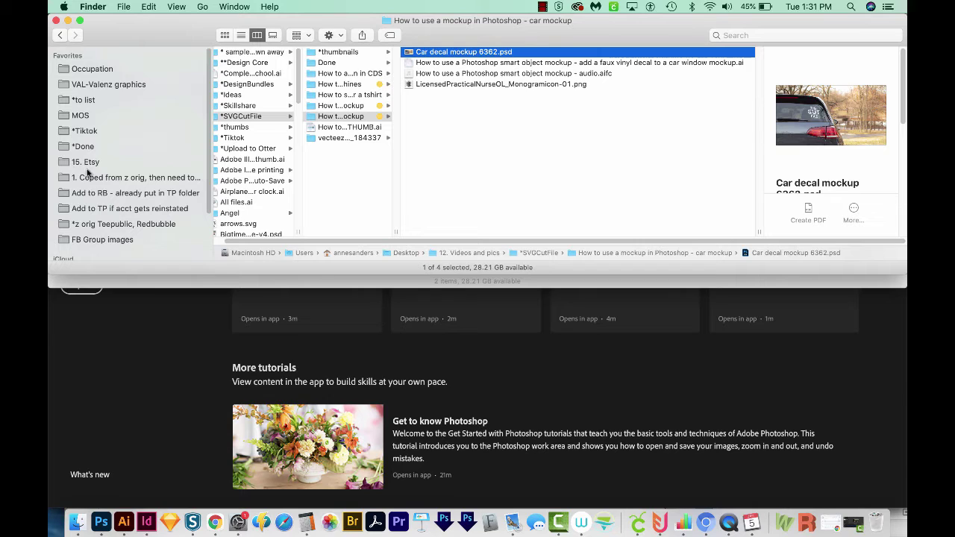
click(517, 199)
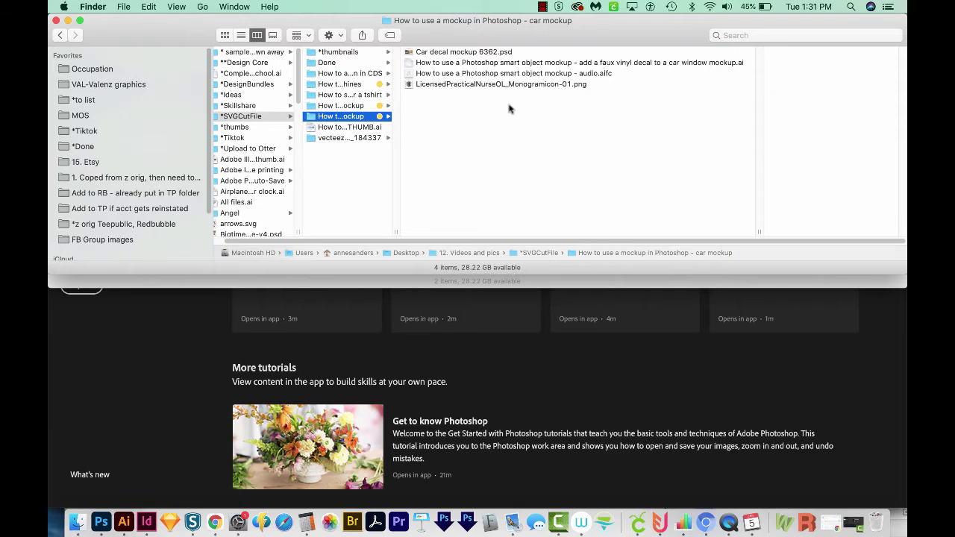
click(478, 51)
double_click(478, 52)
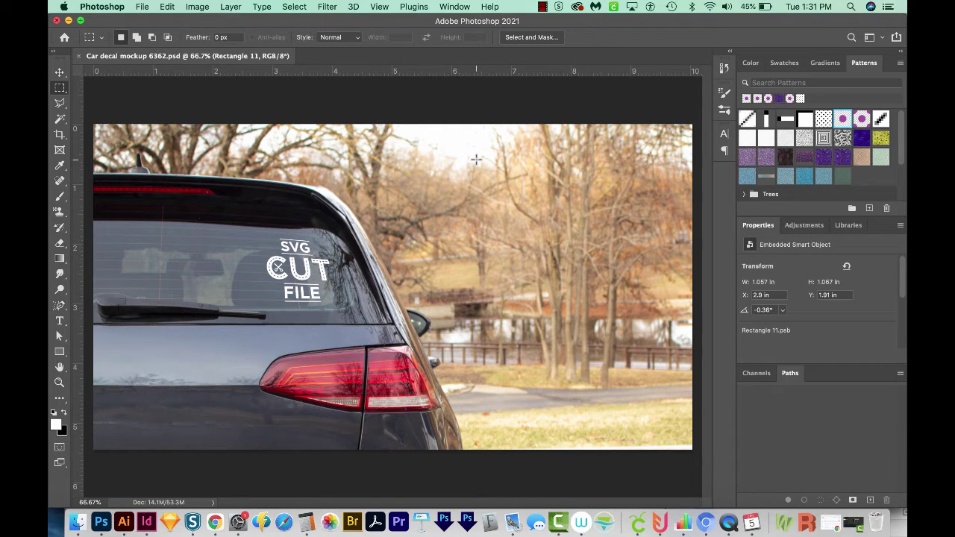
Show the Layers panel and open the Rectangle 11 smart object's contents
click(456, 7)
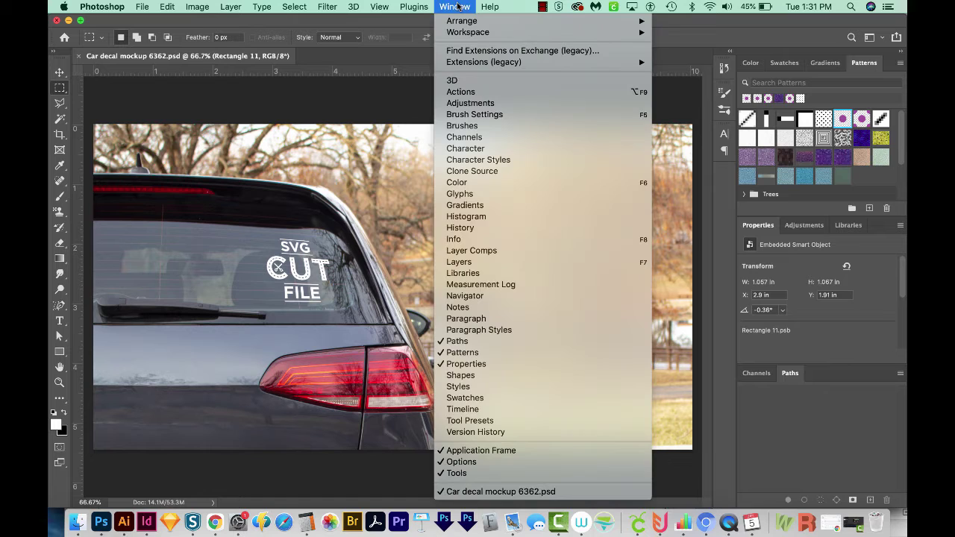
click(488, 266)
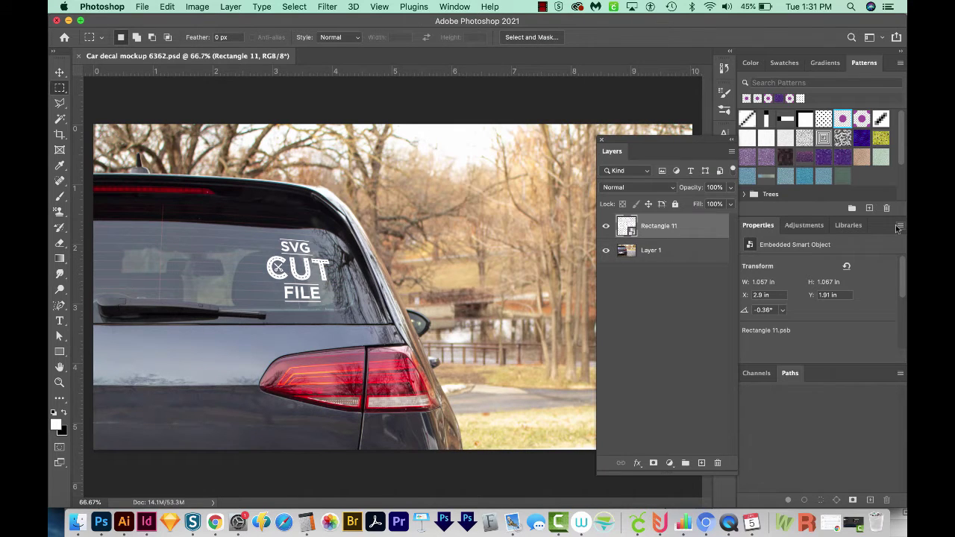
double_click(627, 228)
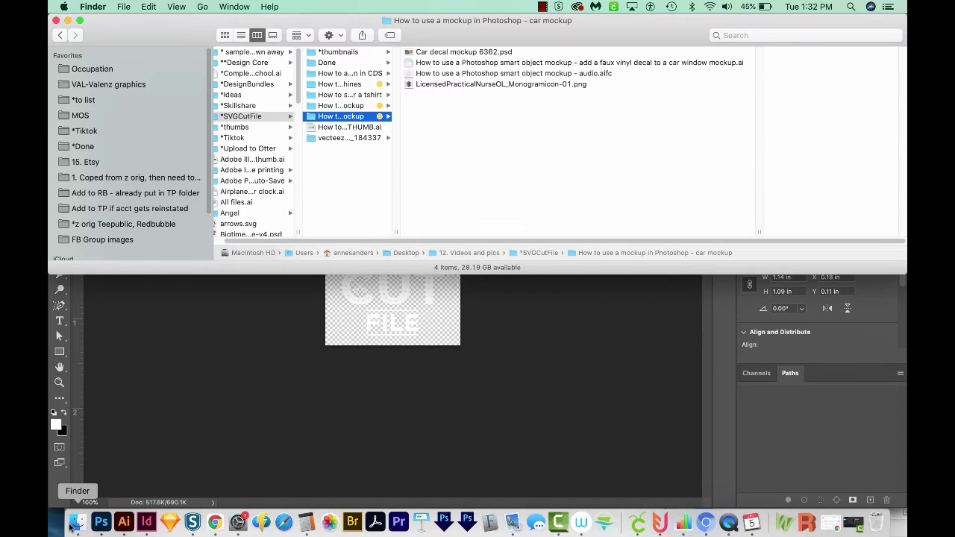
Drag LicensedPracticalNurseOL_Monogramicon-01.png from Finder onto the Rectangle 11.psb canvas
click(77, 522)
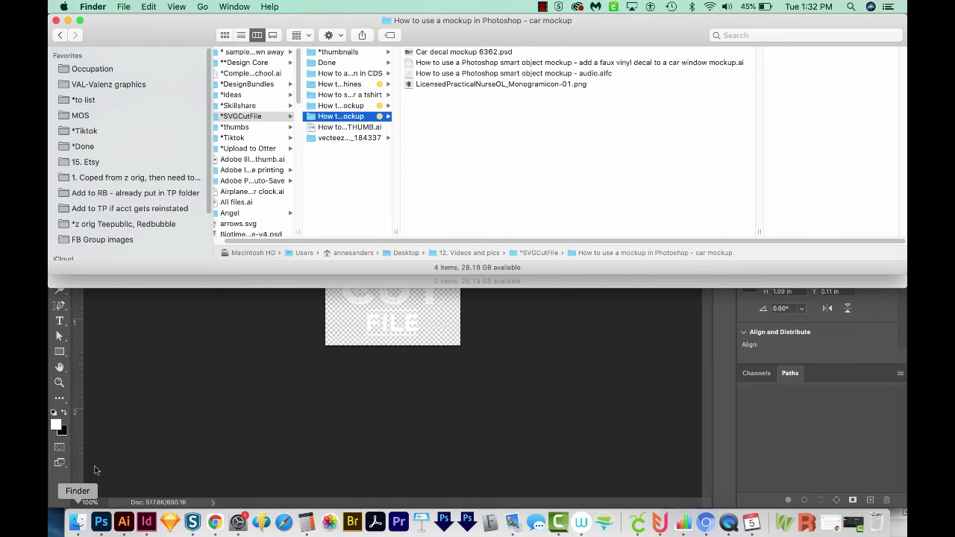
click(408, 85)
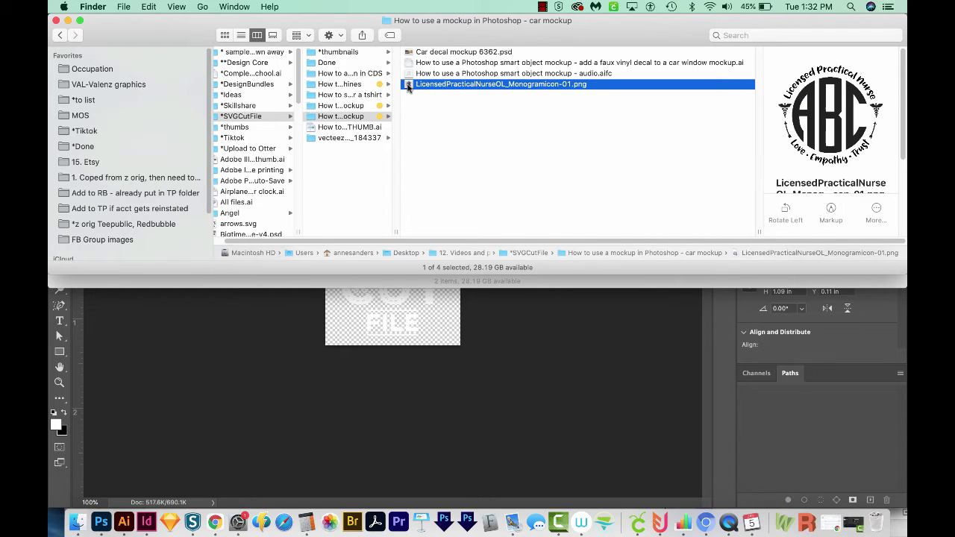
drag(408, 85, 403, 316)
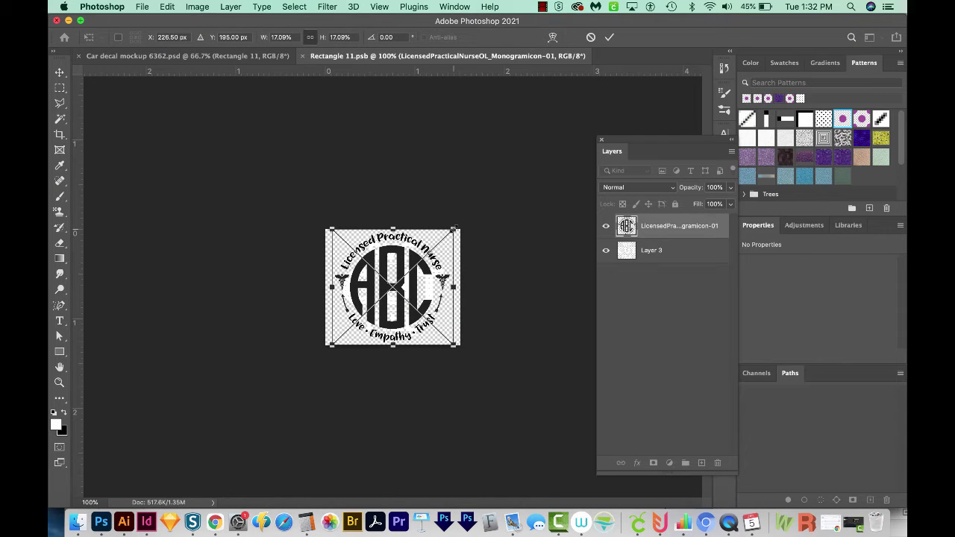
Shrink the placed ABC monogram to 15.56% and commit it
drag(455, 227, 456, 240)
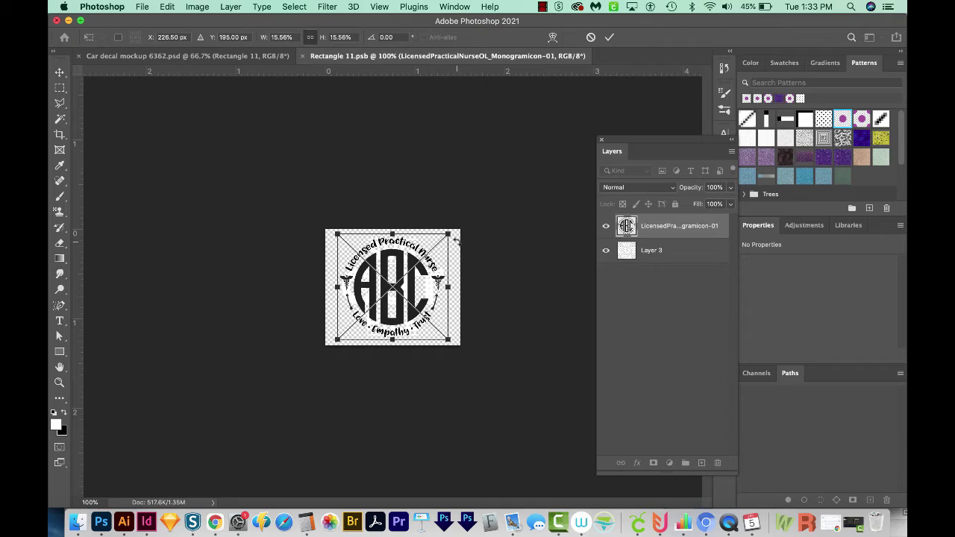
key(Return)
Delete Layer 3, the old SVG CUT FILE artwork, from Rectangle 11.psb
click(641, 313)
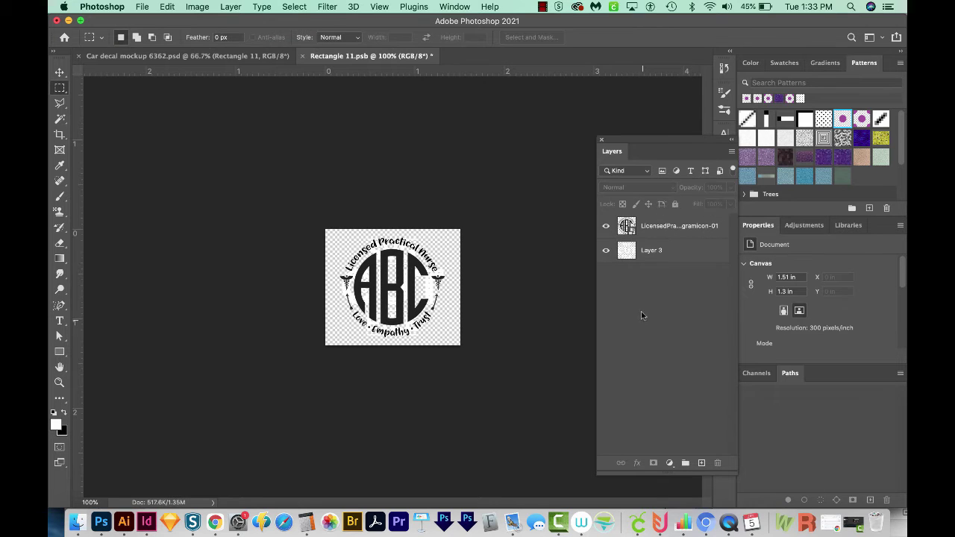
click(671, 251)
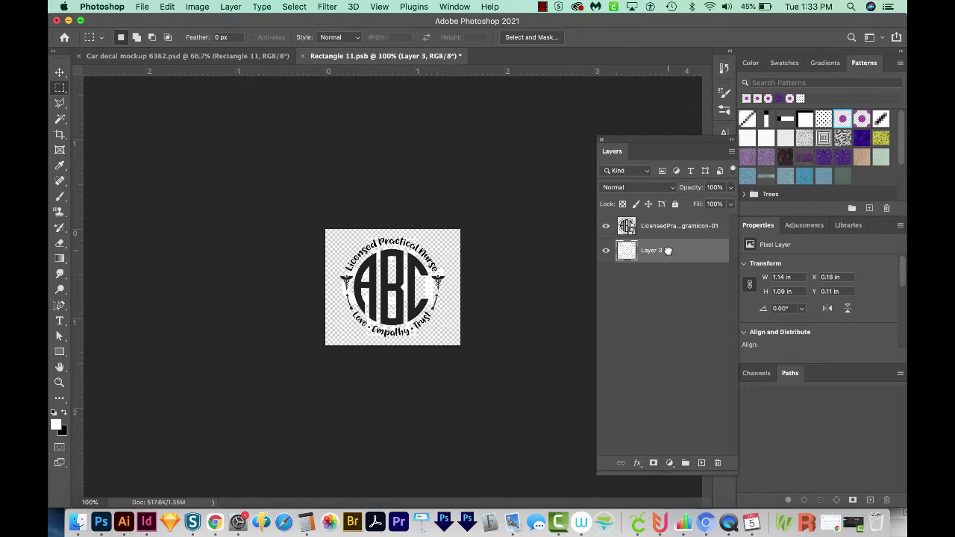
drag(668, 250, 716, 463)
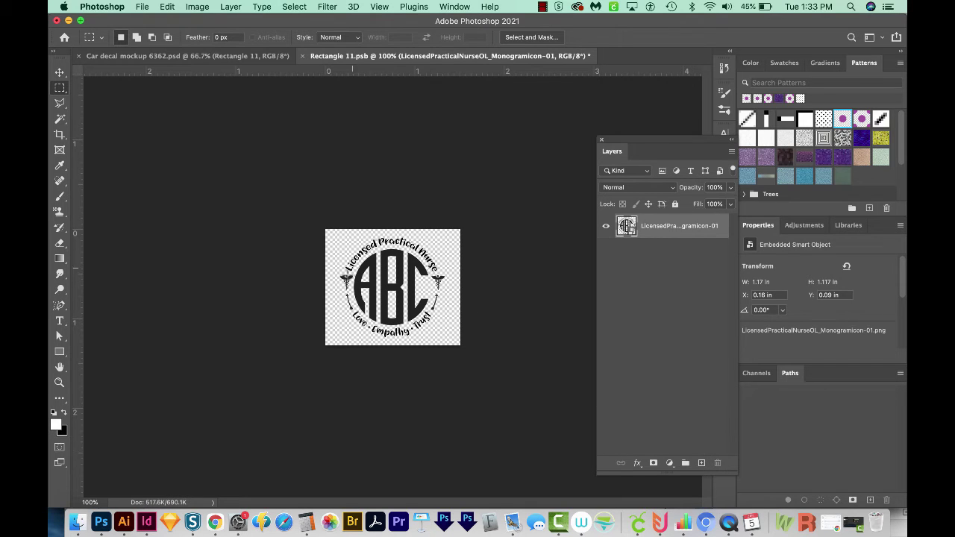
click(167, 59)
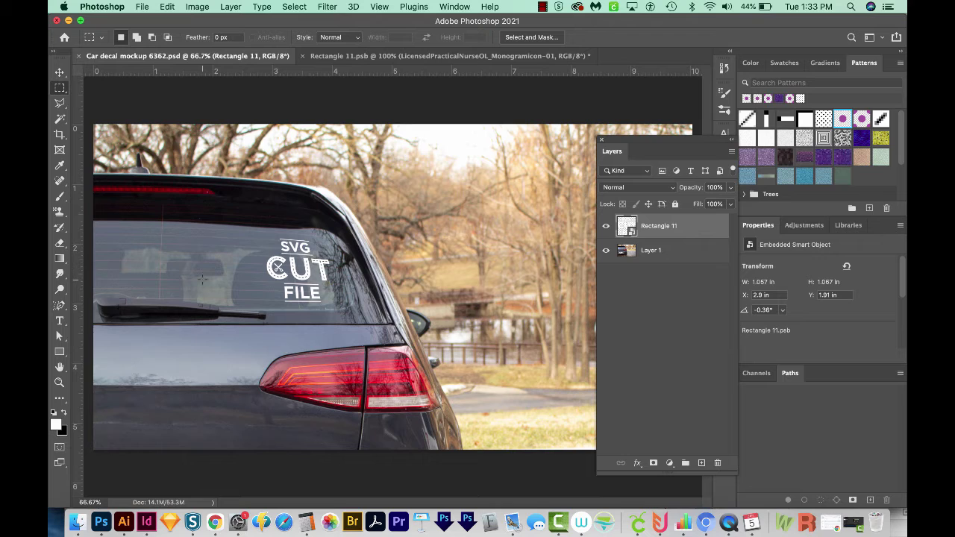
click(451, 57)
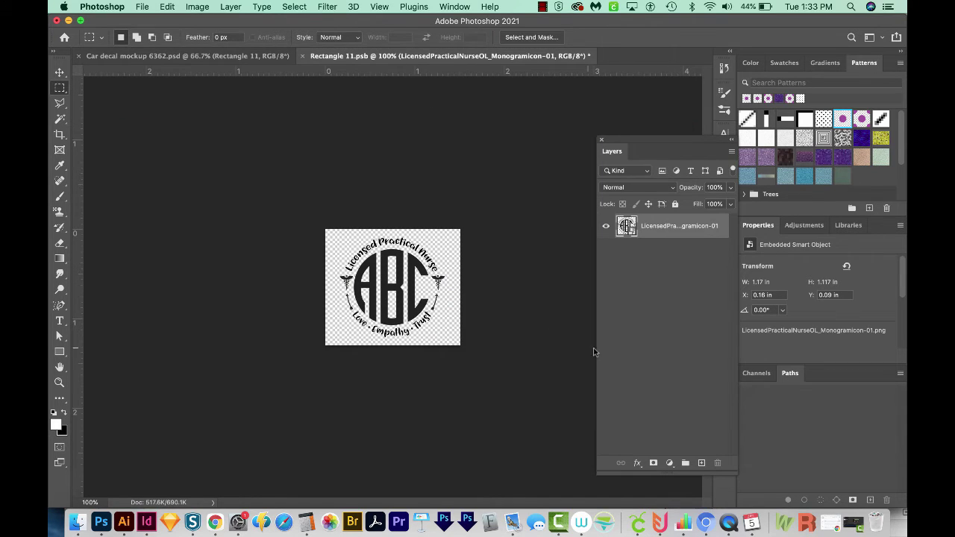
Apply a white (#ffffff) Color Overlay layer style to the ABC monogram layer
click(637, 462)
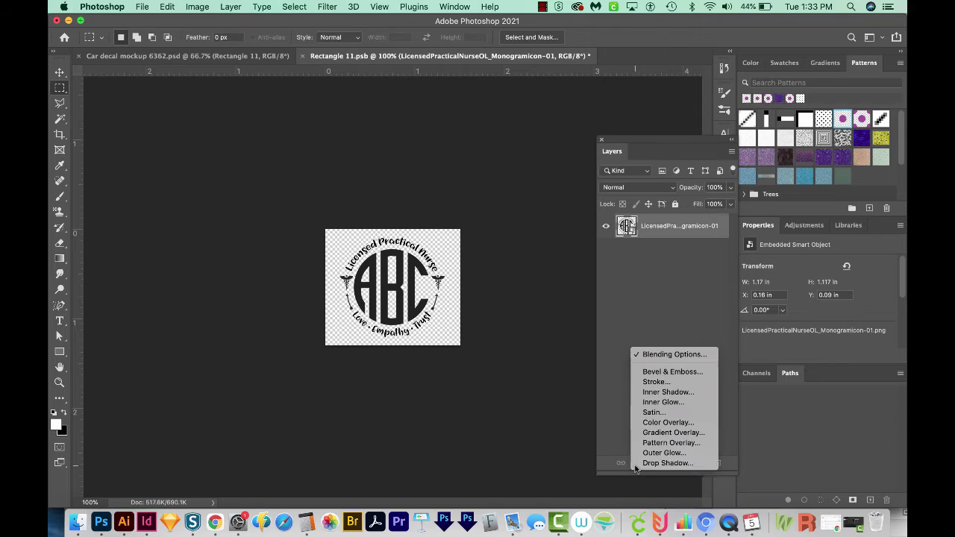
click(670, 423)
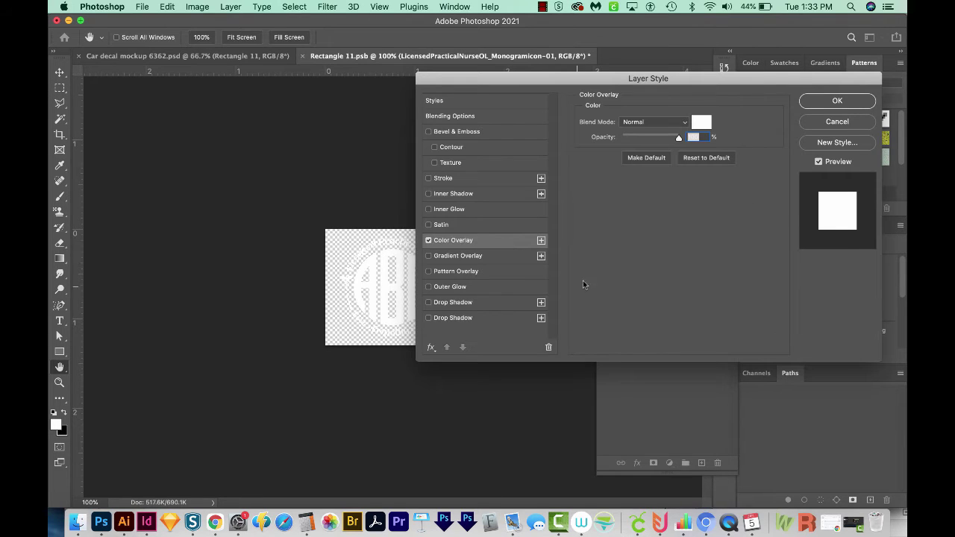
click(701, 121)
drag(610, 288, 571, 253)
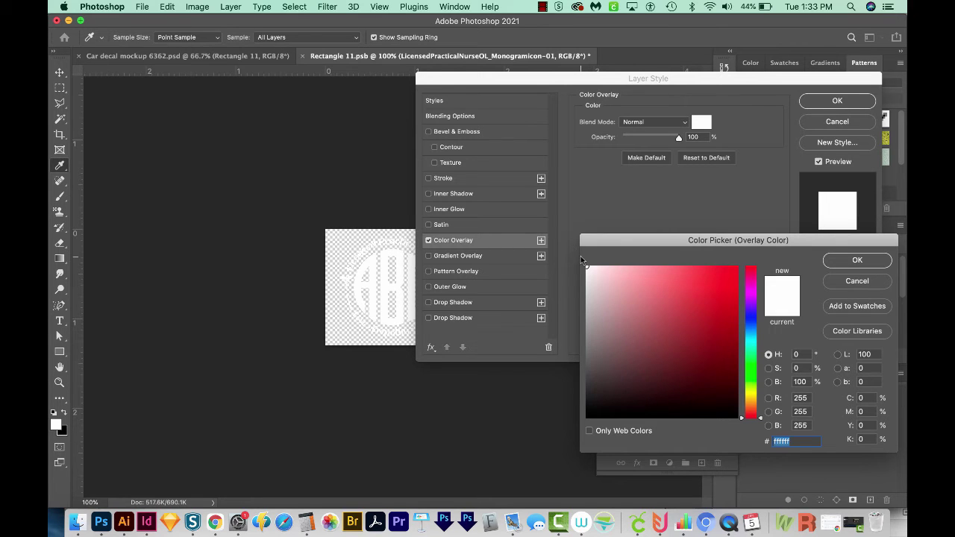
click(846, 263)
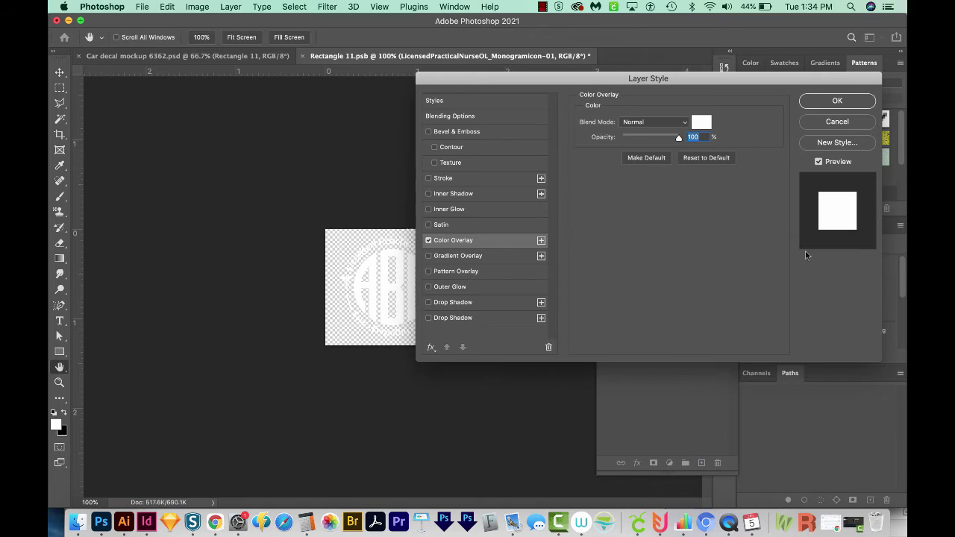
click(837, 100)
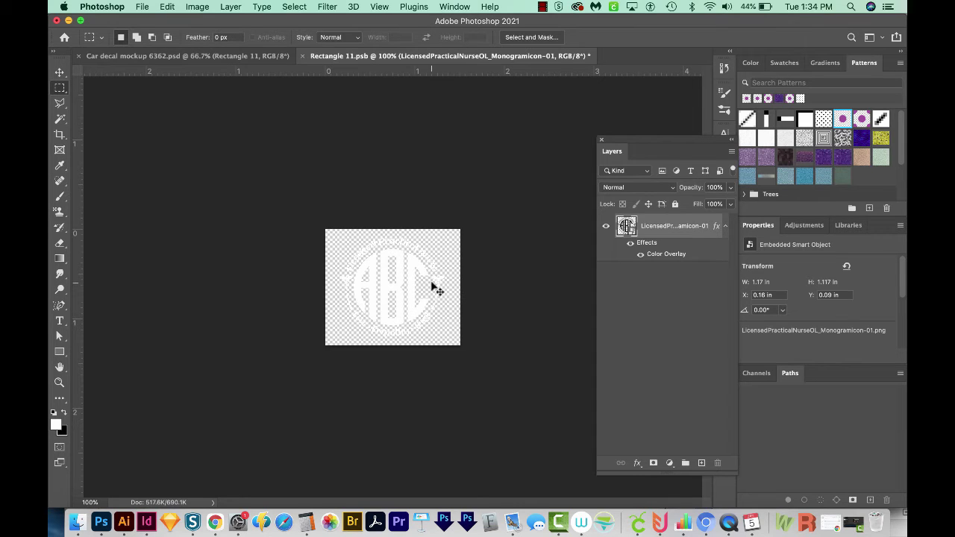
Save Rectangle 11.psb and close it to return to Car decal mockup 6362.psd
key(super+s)
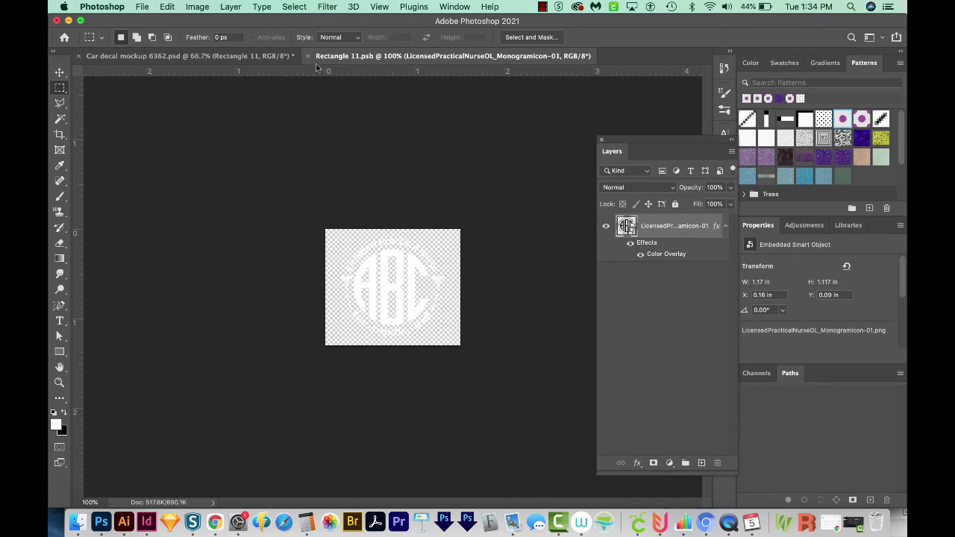
click(307, 57)
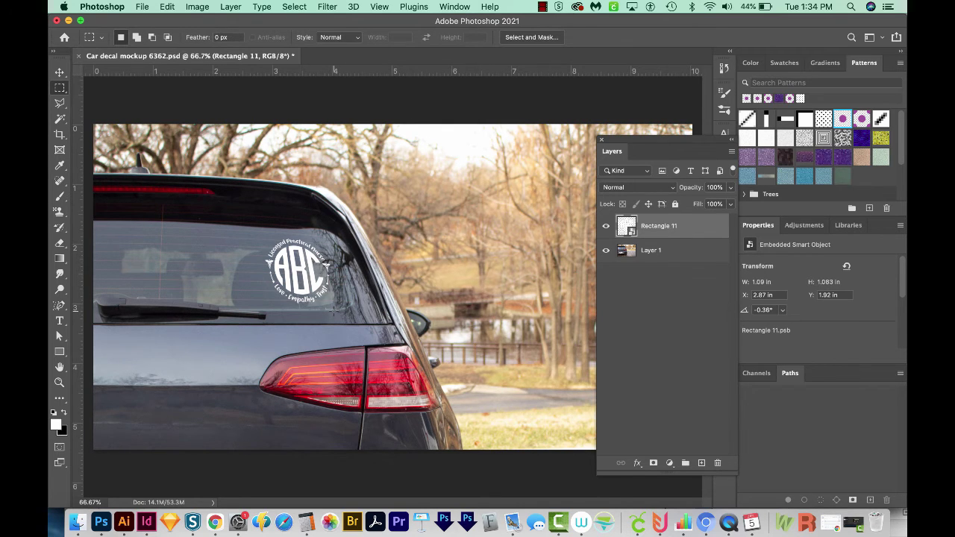
Crop the car photo tightly around the rear window decal and tail light
key(super+minus)
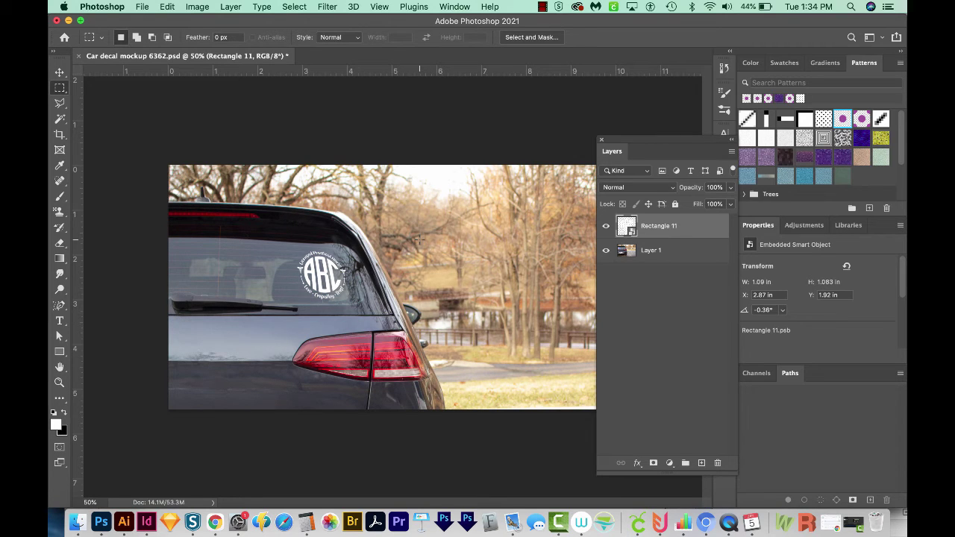
key(c)
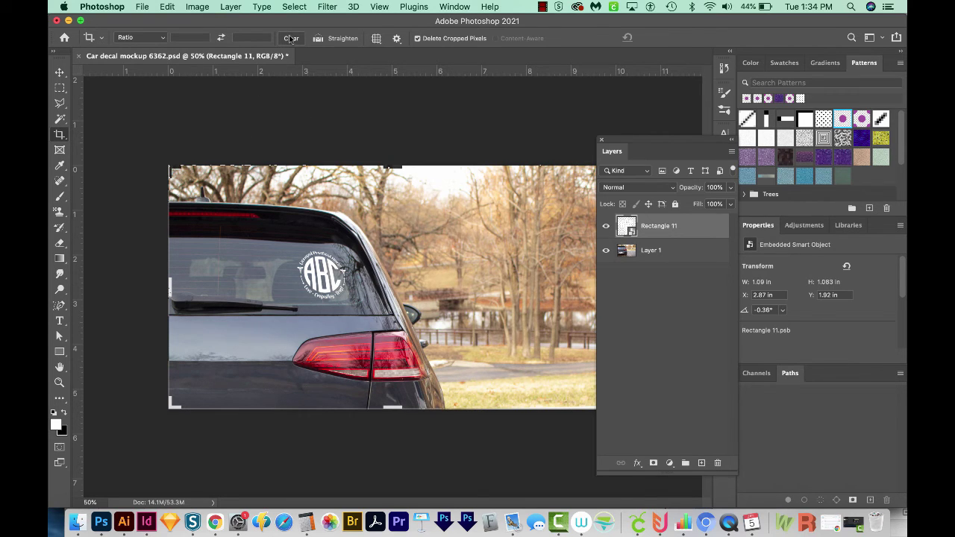
drag(170, 286, 197, 285)
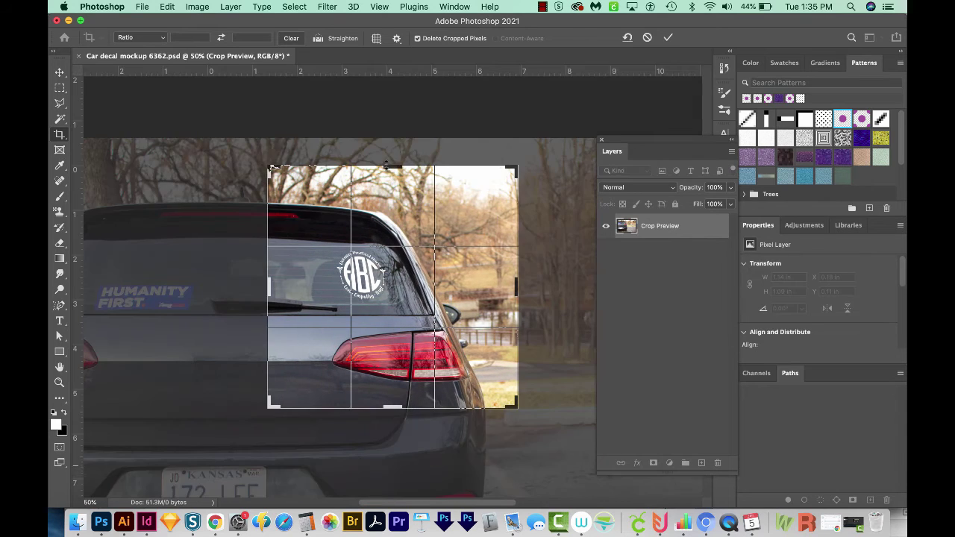
drag(388, 170, 387, 176)
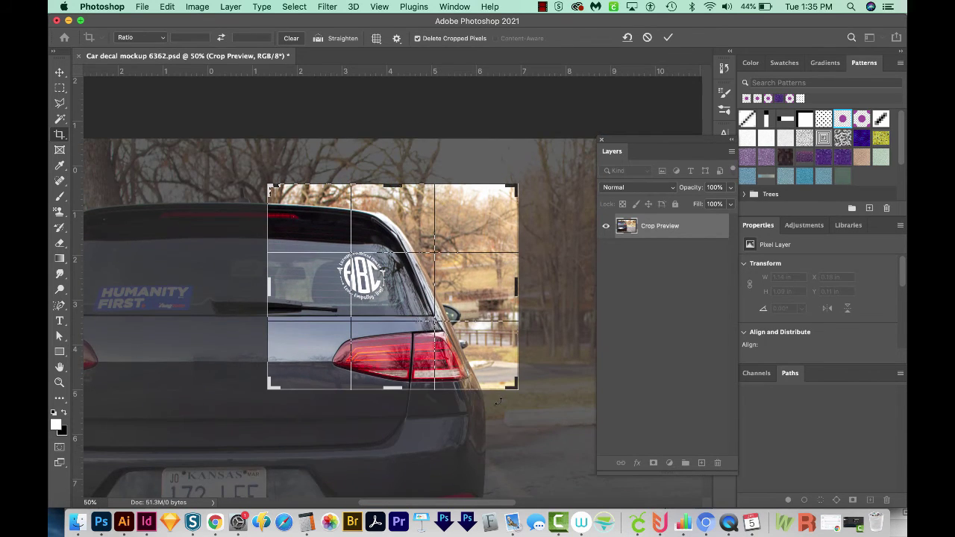
key(Return)
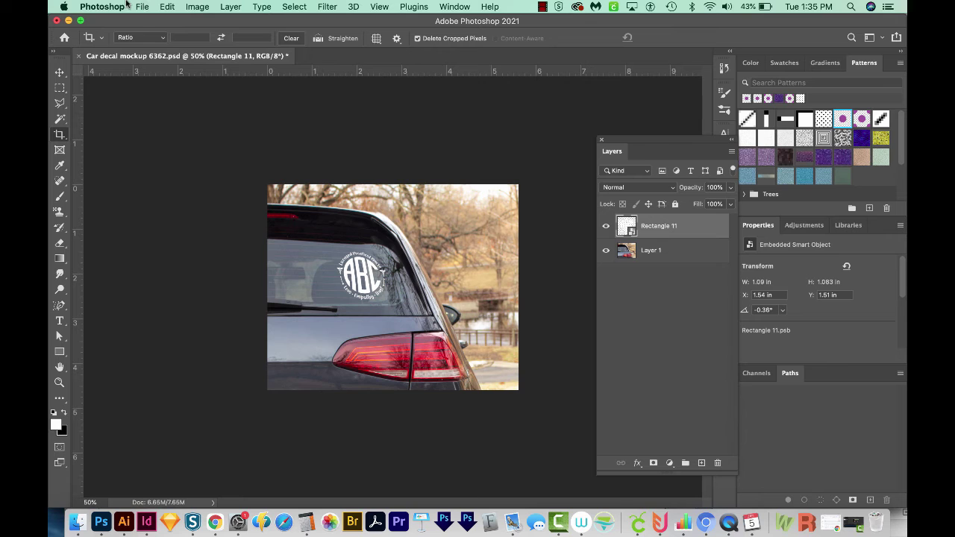
In Export As, set the image width to 400 px
click(141, 6)
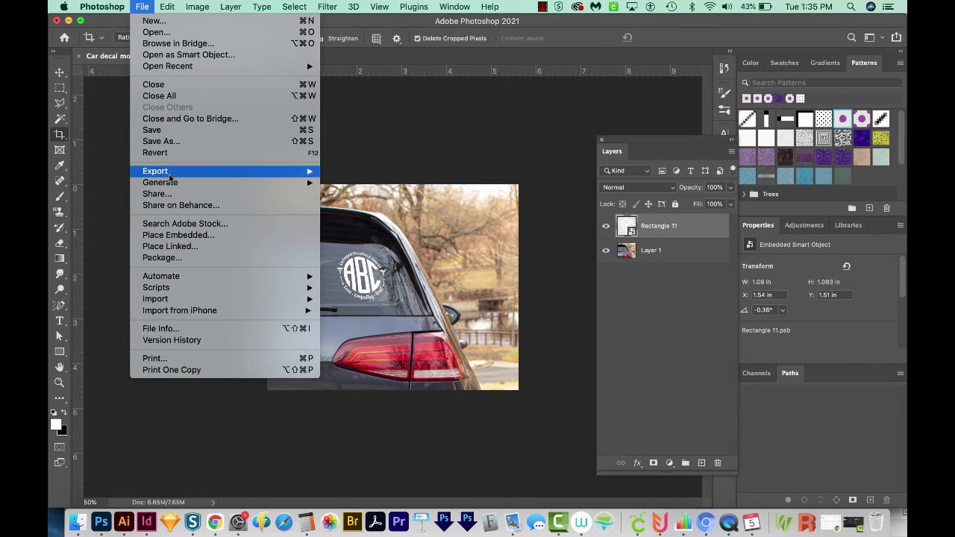
mouse_move(306, 171)
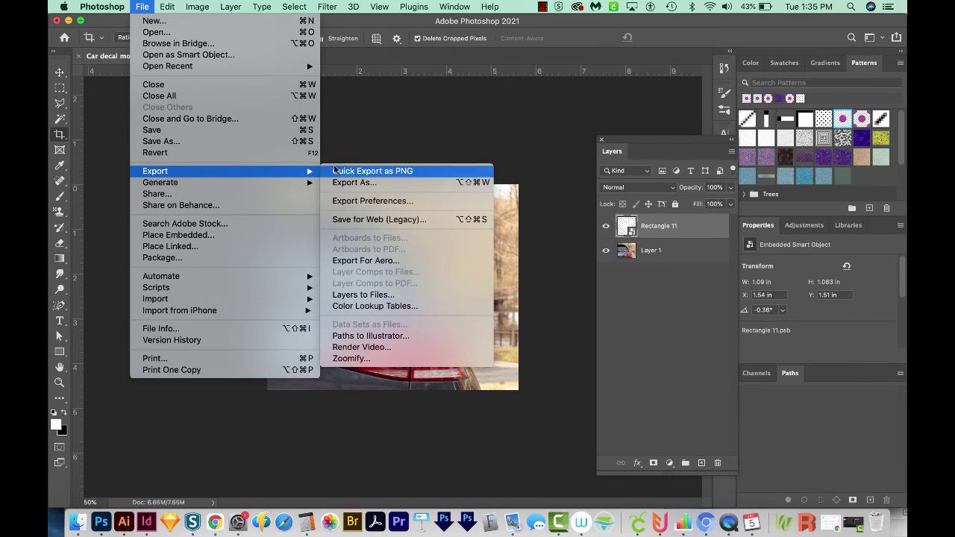
click(400, 185)
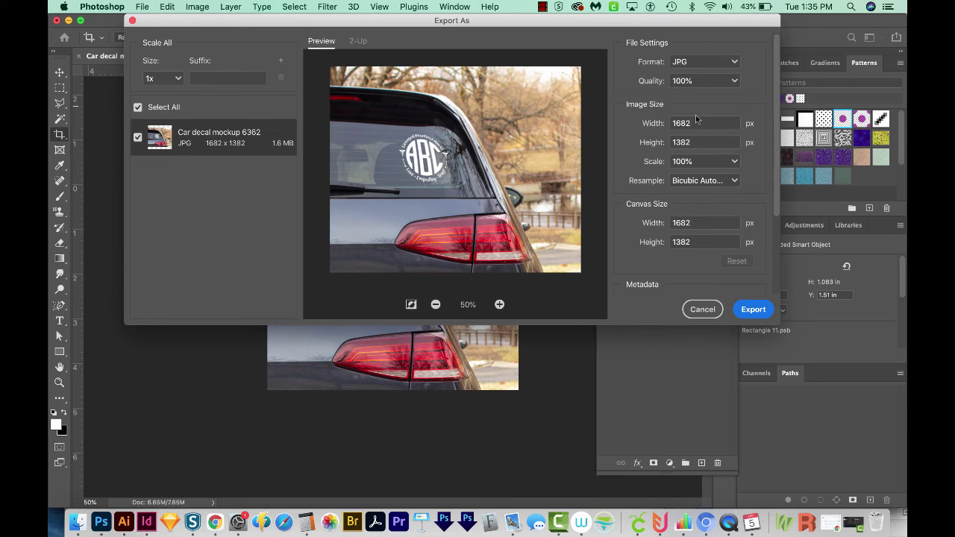
drag(700, 123, 641, 126)
text(400)
key(Tab)
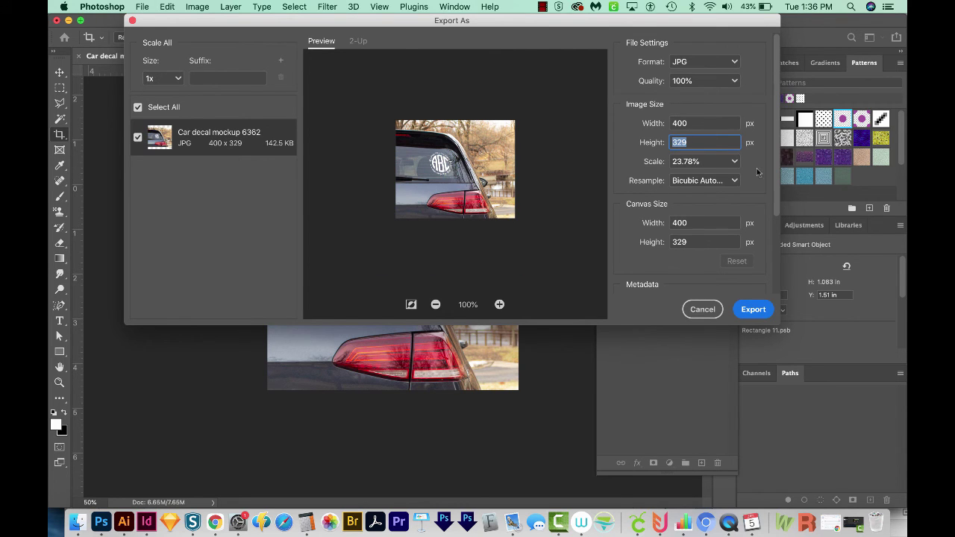
Export as JPG and save it as Car decal mockup 6362.jpg
click(697, 64)
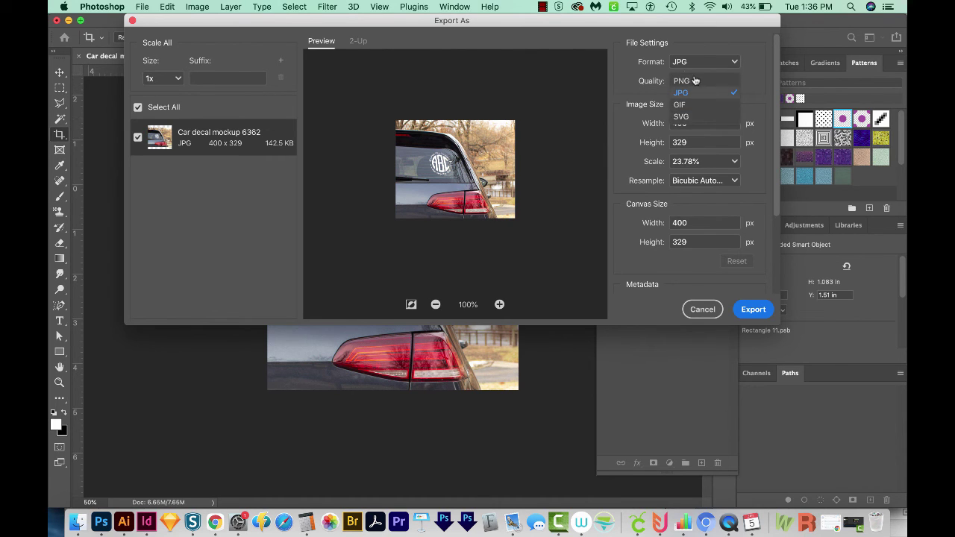
click(700, 92)
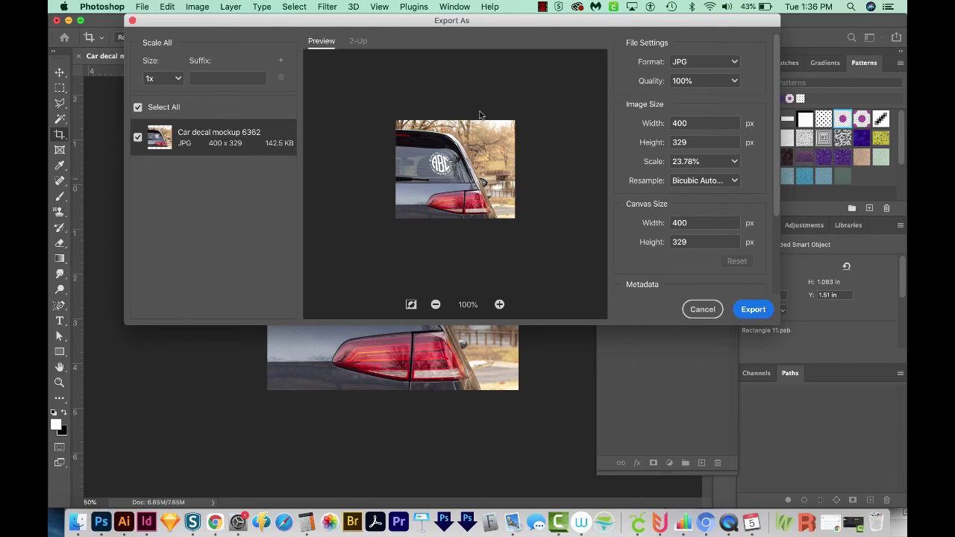
click(753, 308)
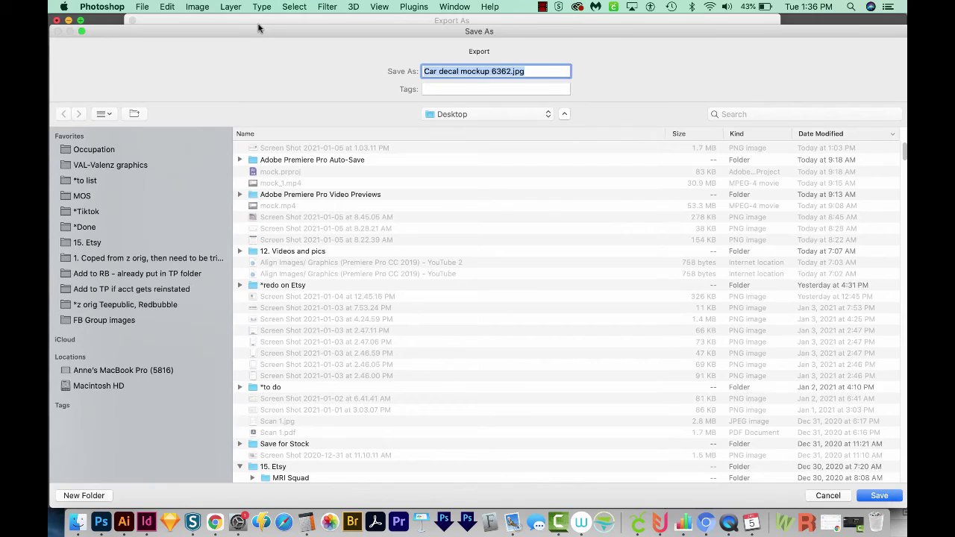
drag(256, 28, 258, 27)
key(Return)
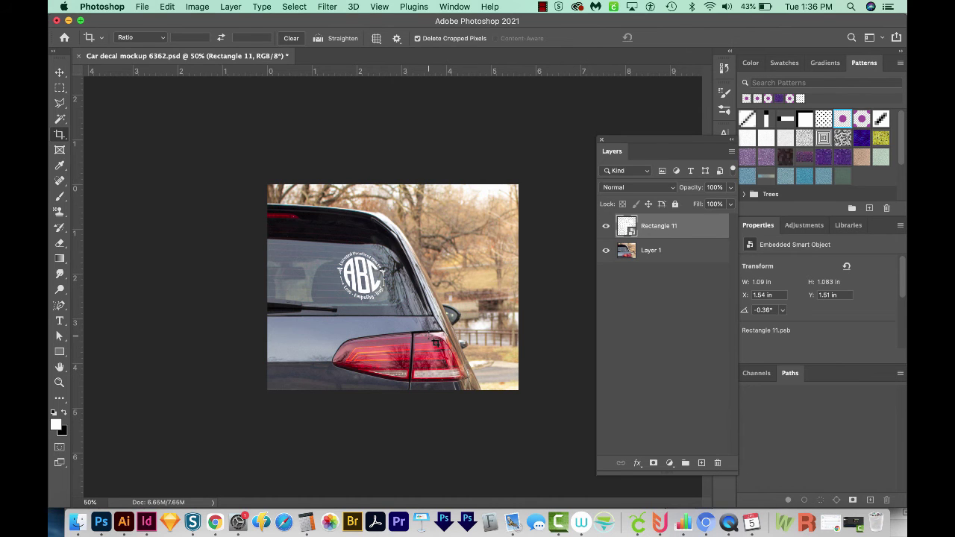